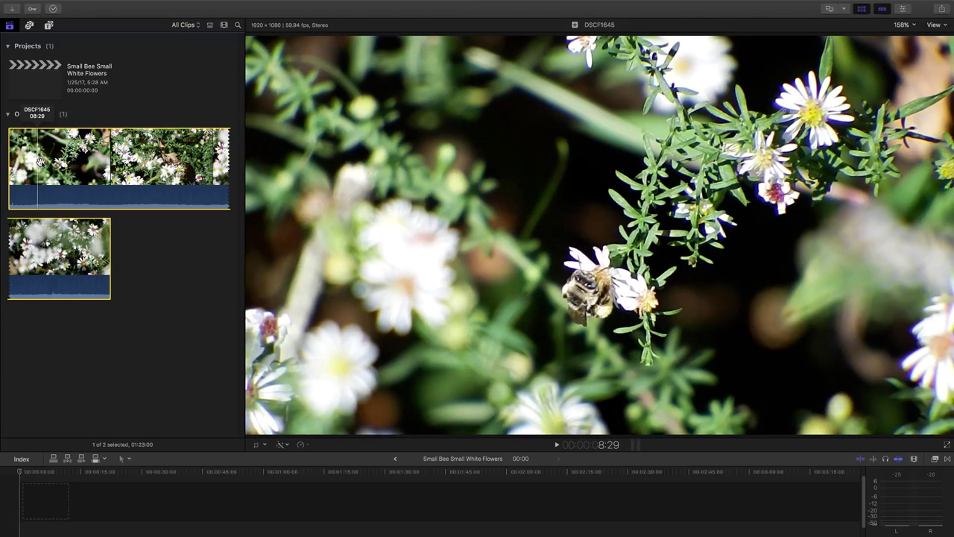
Mark a 05:11 in-to-out range on clip DSCF1645 covering the bee flying into the flowers
{"action": "left_click", "coordinate": [59, 165]}
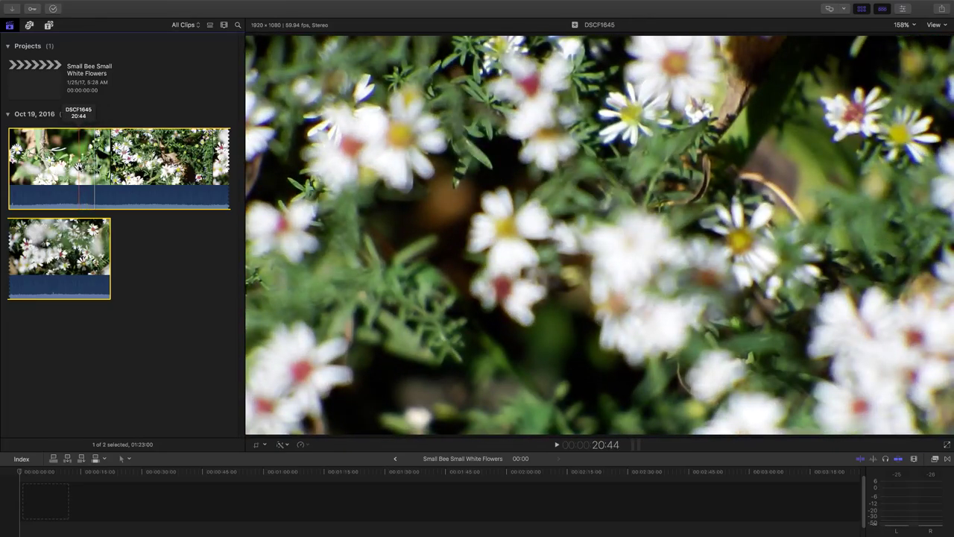
{"action": "key", "text": "i"}
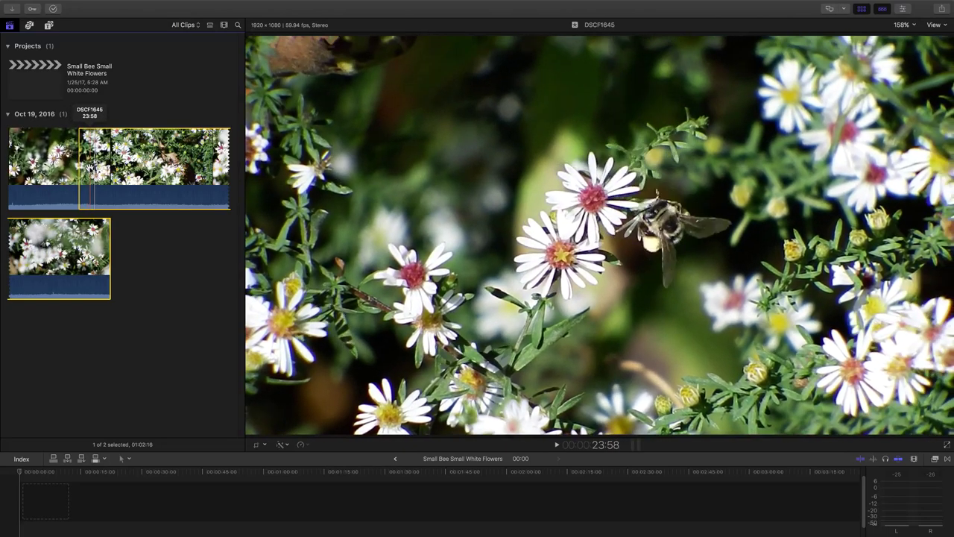
{"action": "key", "text": "space"}
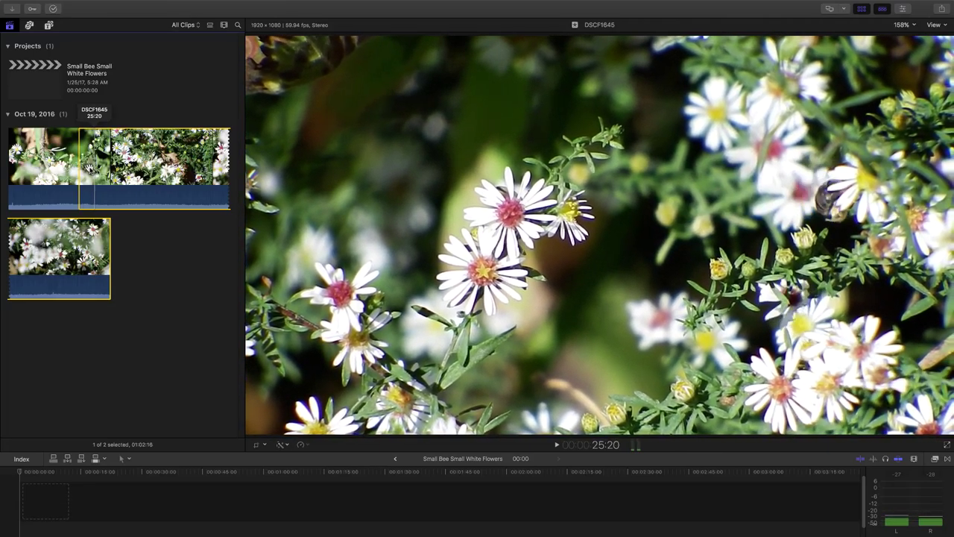
{"action": "key", "text": "space"}
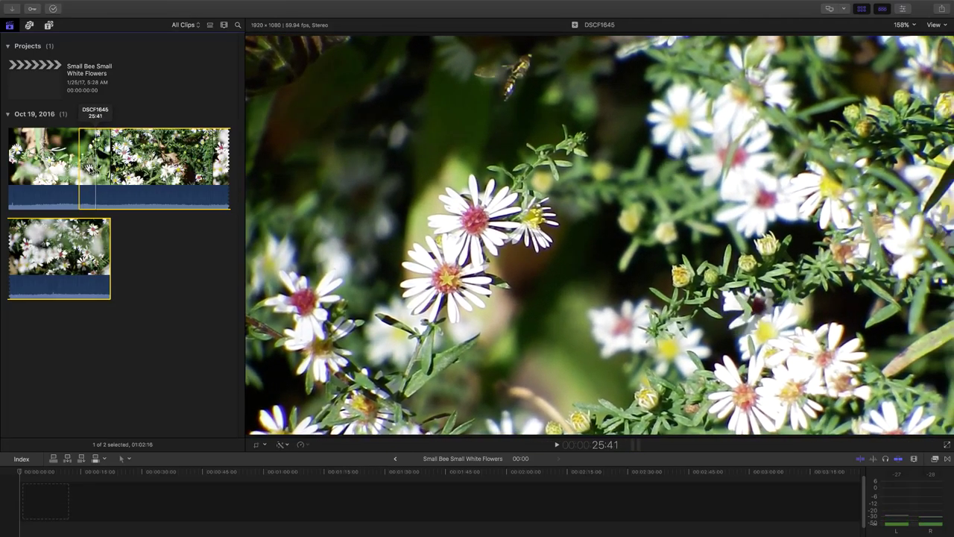
{"action": "key", "text": "Left"}
{"action": "key", "text": "Left"}
{"action": "key", "text": "Left"}
{"action": "key", "text": "Left"}
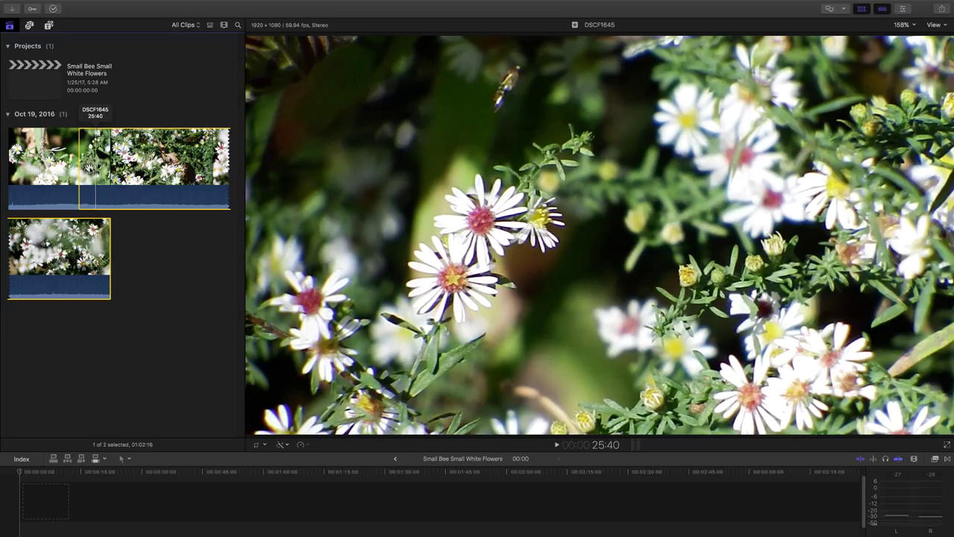
{"action": "key", "text": "Right"}
{"action": "key", "text": "Right"}
{"action": "key", "text": "space"}
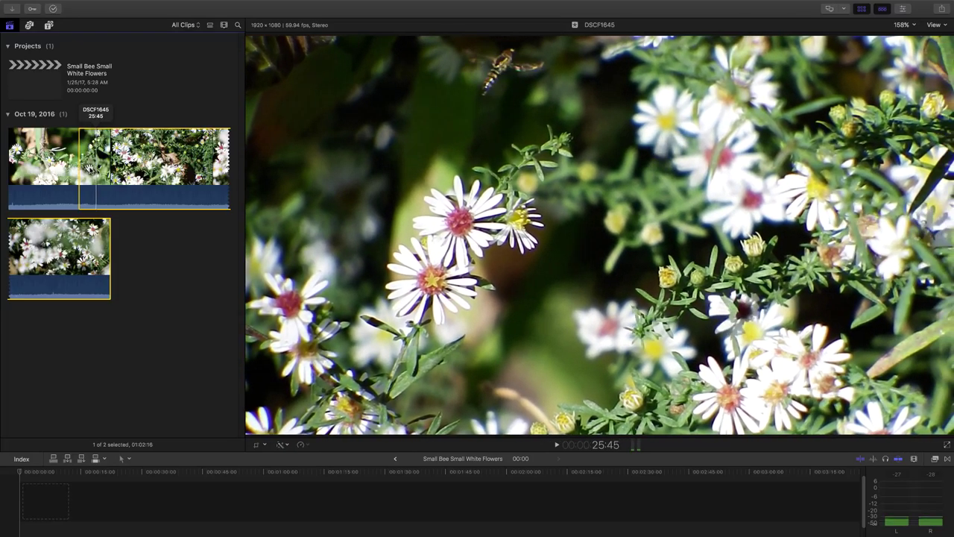
{"action": "key", "text": "space"}
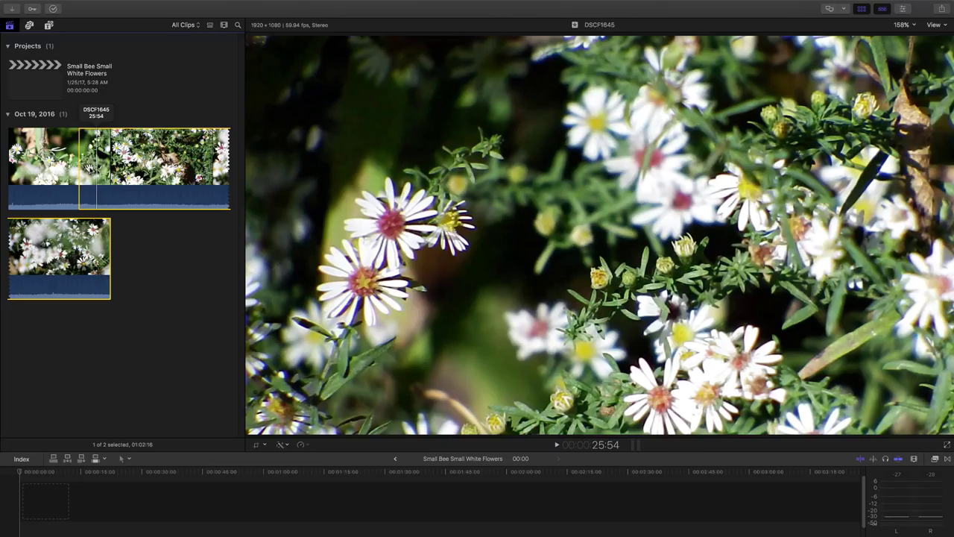
{"action": "key", "text": "o"}
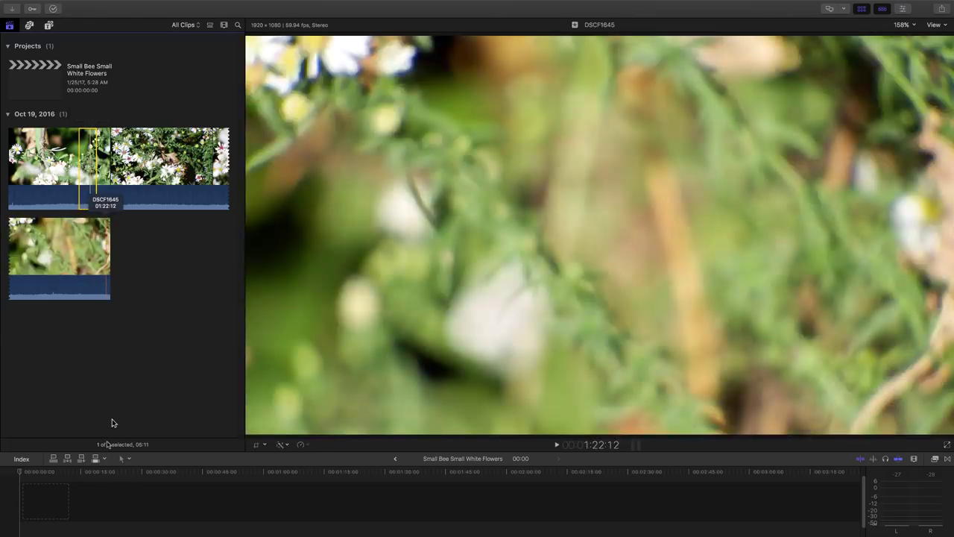
Drag the marked 05:11 bee range from the Browser into the empty project timeline
{"action": "left_click", "coordinate": [80, 505]}
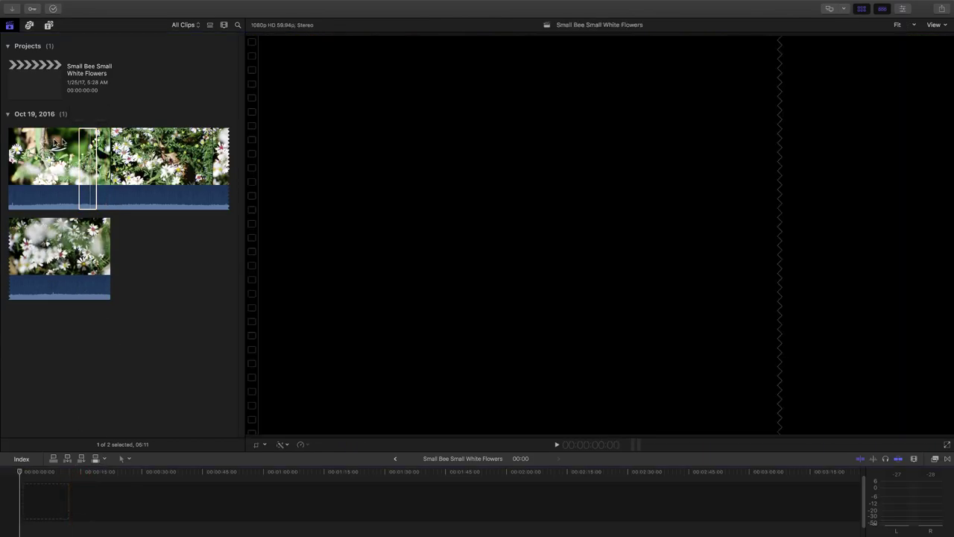
{"action": "left_click", "coordinate": [81, 153]}
{"action": "left_click_drag", "start_coordinate": [88, 157], "coordinate": [74, 507]}
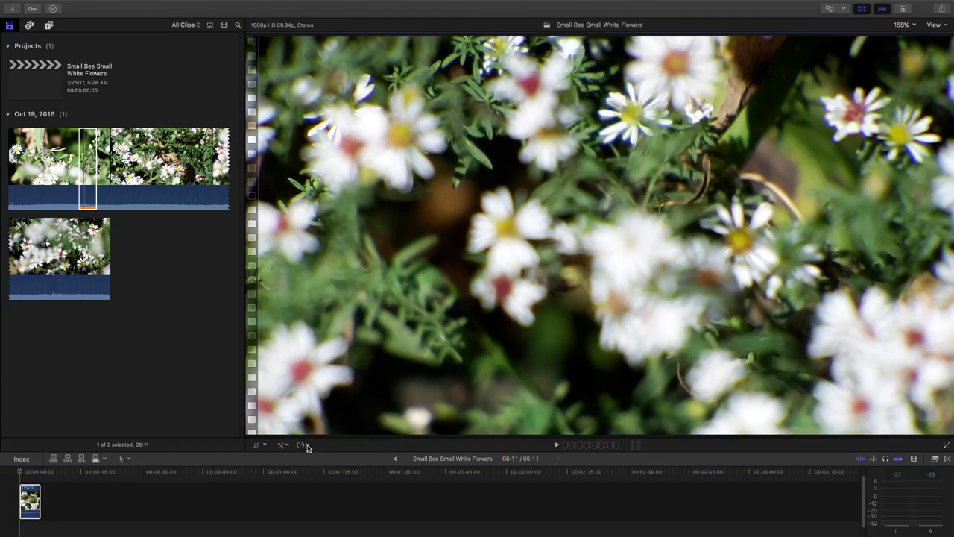
Give the bee clip a custom speed duration of 30:00, slowing it to 17%
{"action": "left_click", "coordinate": [303, 445]}
{"action": "left_click", "coordinate": [315, 495]}
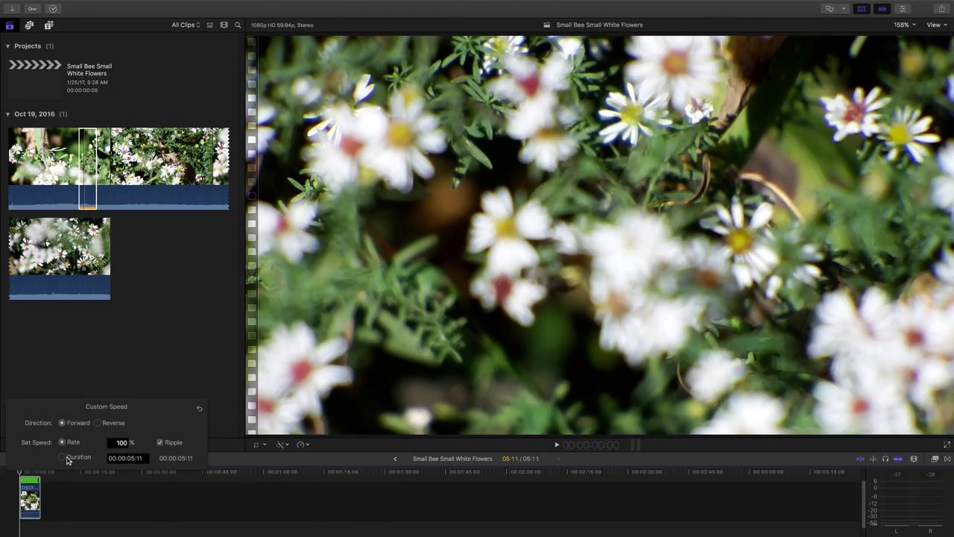
{"action": "left_click", "coordinate": [67, 459]}
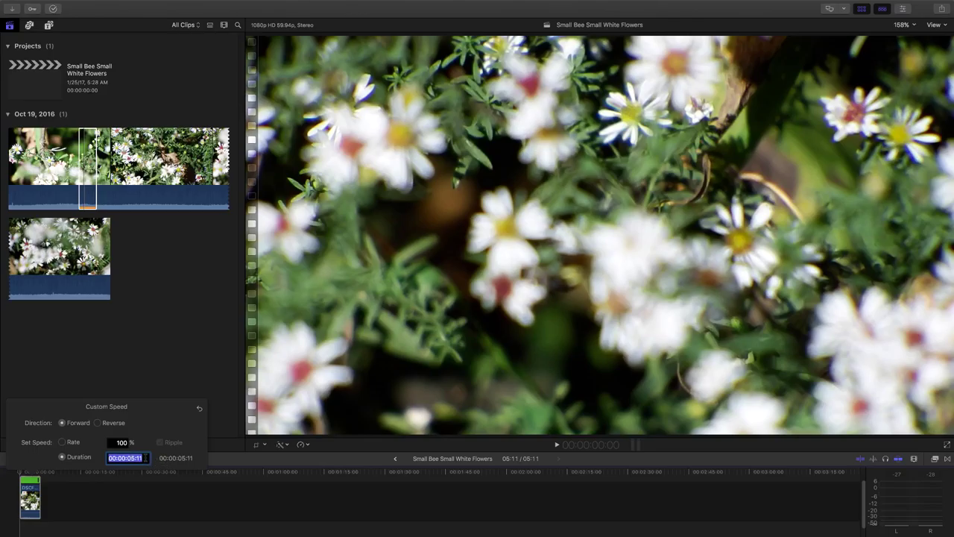
{"action": "left_click", "coordinate": [143, 458]}
{"action": "key", "text": "BackSpace"}
{"action": "key", "text": "BackSpace"}
{"action": "key", "text": "BackSpace"}
{"action": "key", "text": "BackSpace"}
{"action": "key", "text": "BackSpace"}
{"action": "type", "text": "30:00"}
{"action": "key", "text": "Return"}
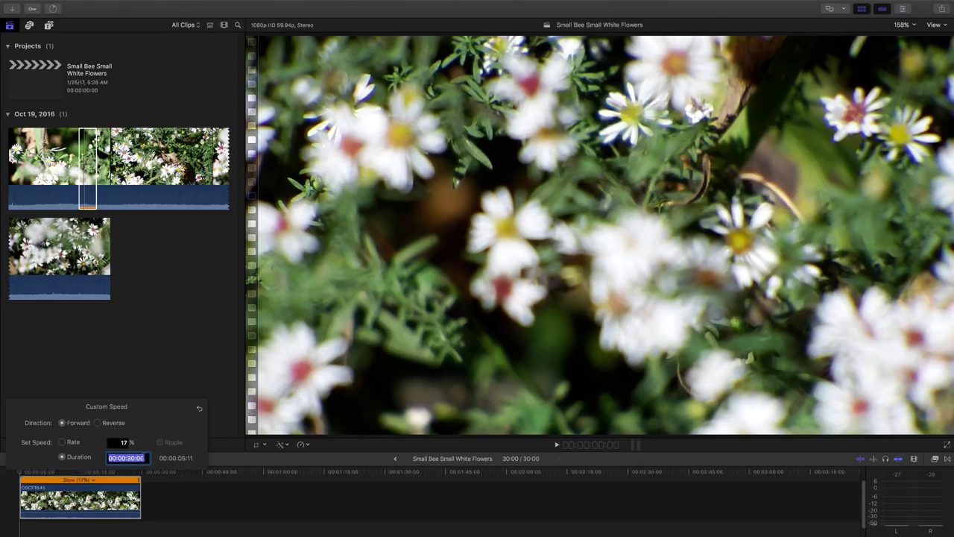
{"action": "left_click", "coordinate": [196, 348]}
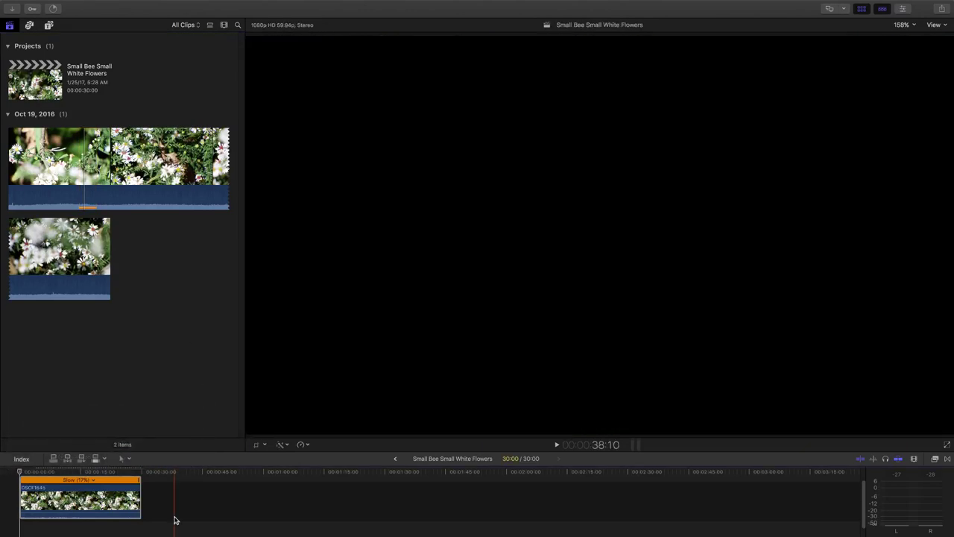
Zoom the timeline to fit the whole 30-second slowed bee clip
{"action": "key", "text": "shift+z"}
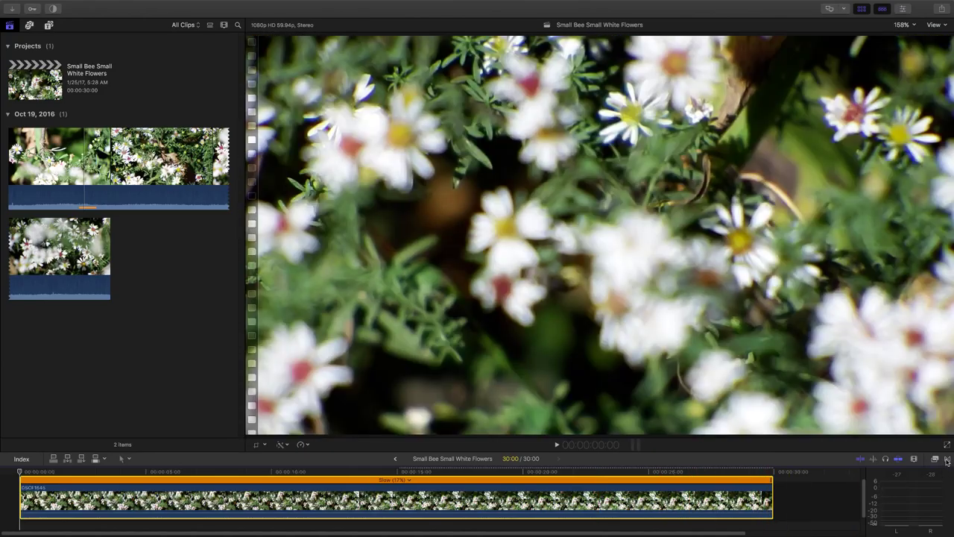
Show the transitions list, zoom the timeline out slightly, and return the playhead to the start
{"action": "left_click", "coordinate": [946, 460]}
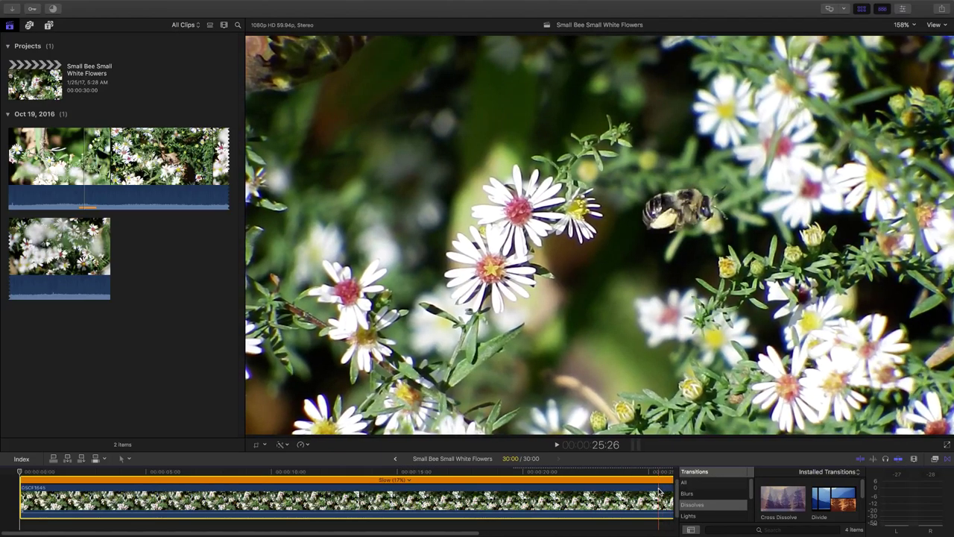
{"action": "key", "text": "super+minus"}
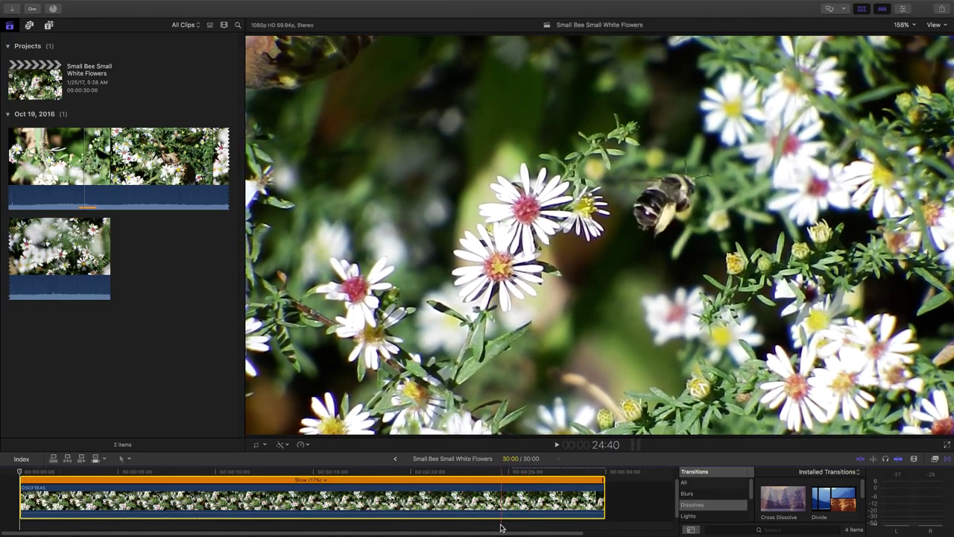
{"action": "key", "text": "Home"}
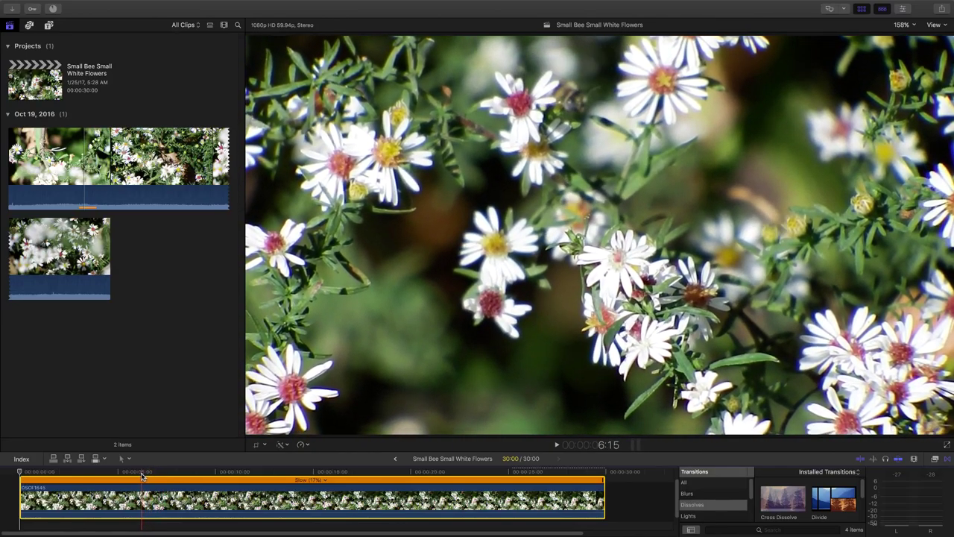
Trim the clip to start at 5:56 and extend its end, leaving it 24:47 long
{"action": "left_click", "coordinate": [137, 475]}
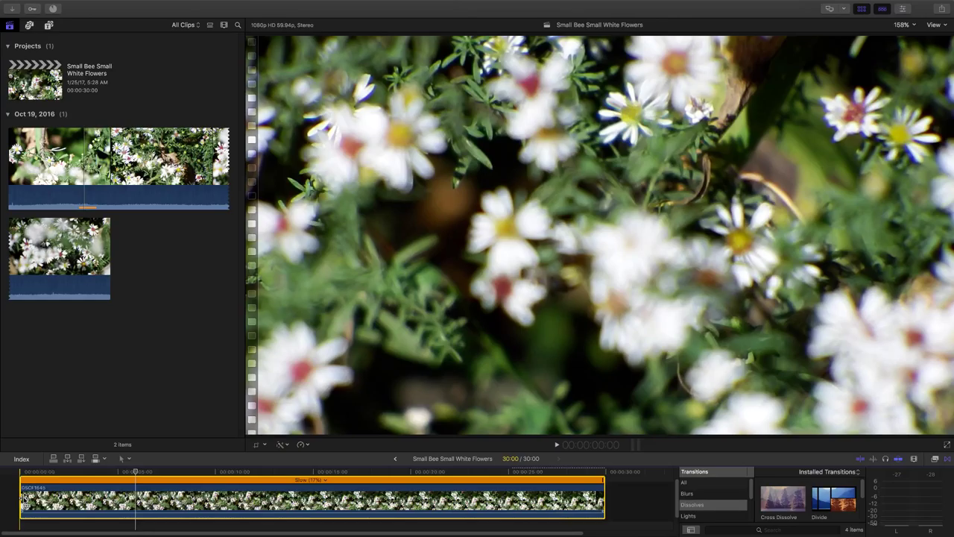
{"action": "left_click_drag", "start_coordinate": [24, 501], "coordinate": [139, 500]}
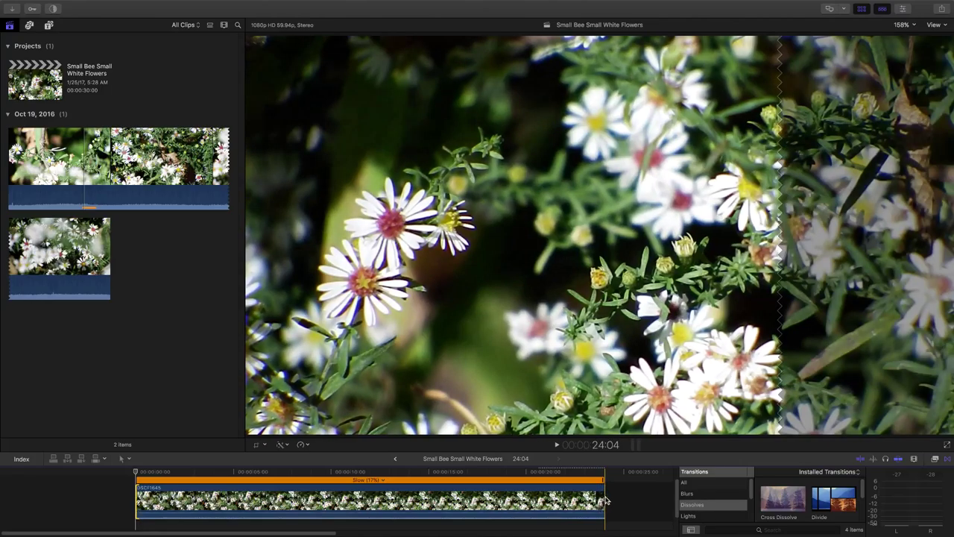
{"action": "left_click_drag", "start_coordinate": [604, 499], "coordinate": [618, 498]}
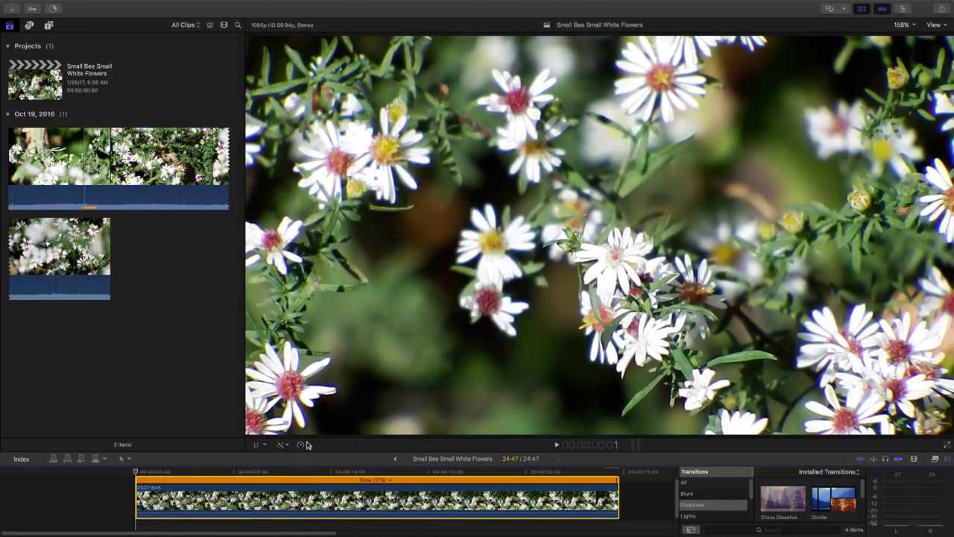
Set the trimmed clip's custom duration to 30:00, slowing it to 14% speed
{"action": "left_click", "coordinate": [306, 446]}
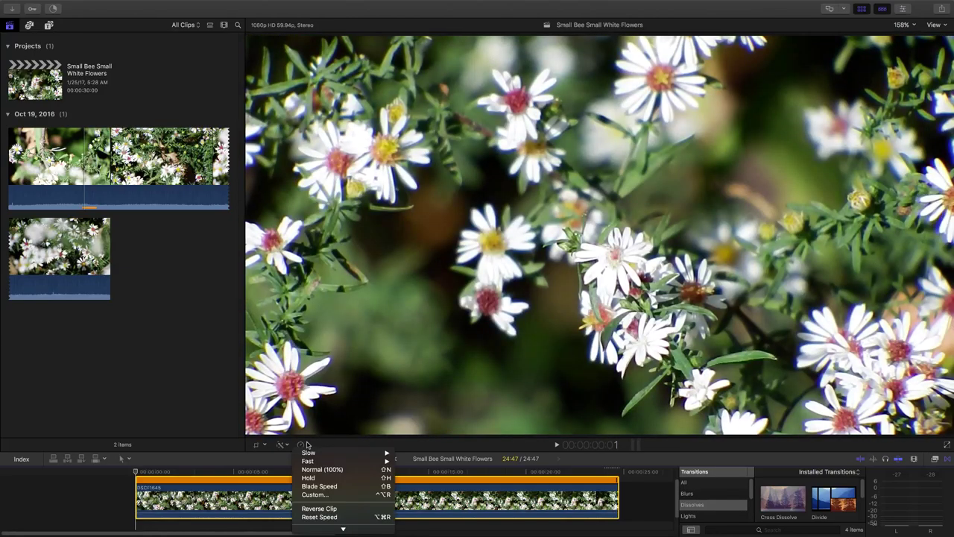
{"action": "left_click", "coordinate": [315, 495]}
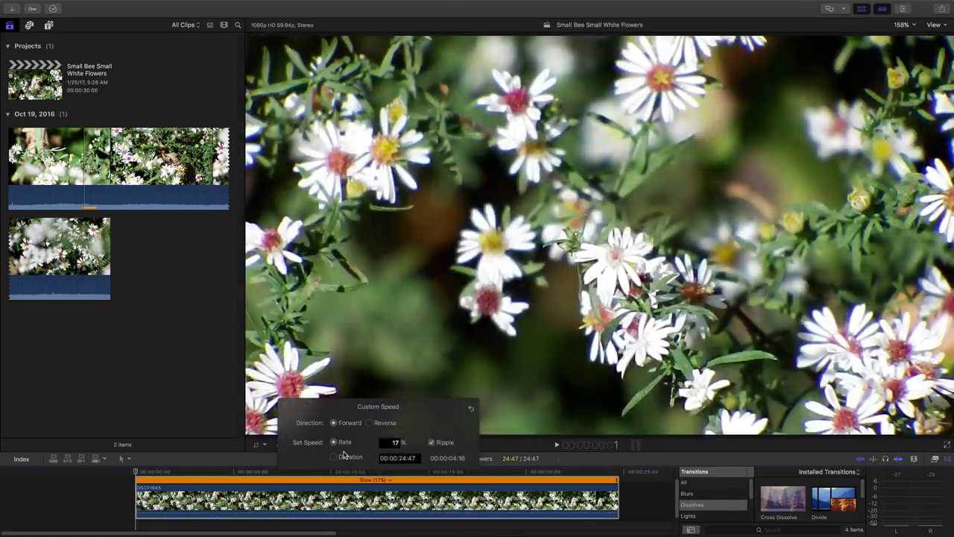
{"action": "left_click", "coordinate": [334, 459]}
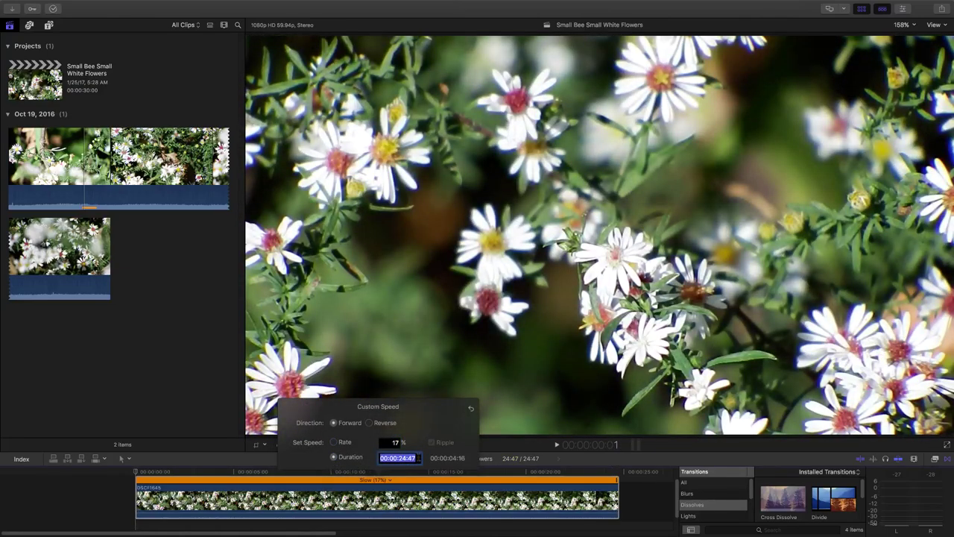
{"action": "left_click", "coordinate": [416, 458]}
{"action": "key", "text": "Return"}
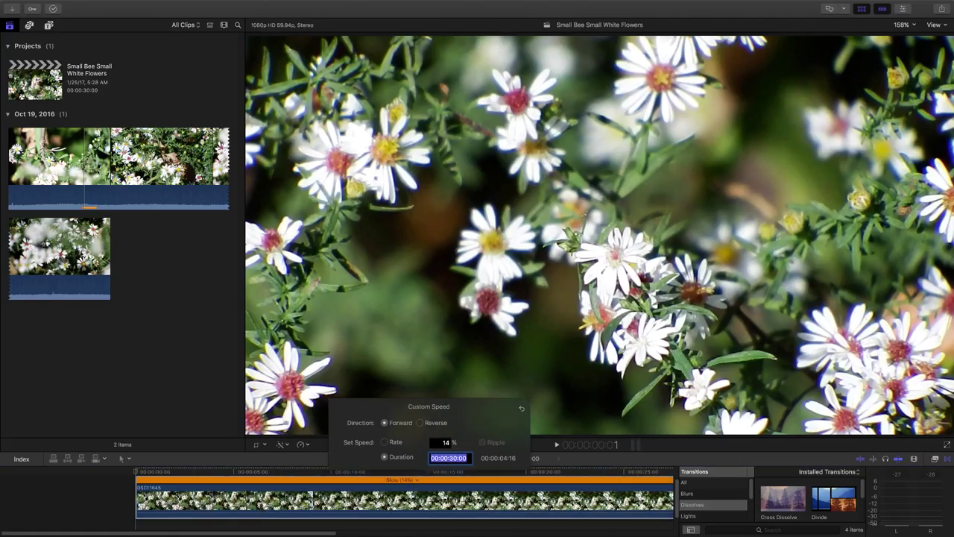
{"action": "key", "text": "space"}
Scroll the timeline and play back the 30-second bee clip at 14% speed
{"action": "scroll", "coordinate": [113, 491], "scroll_direction": "right", "scroll_amount": 3}
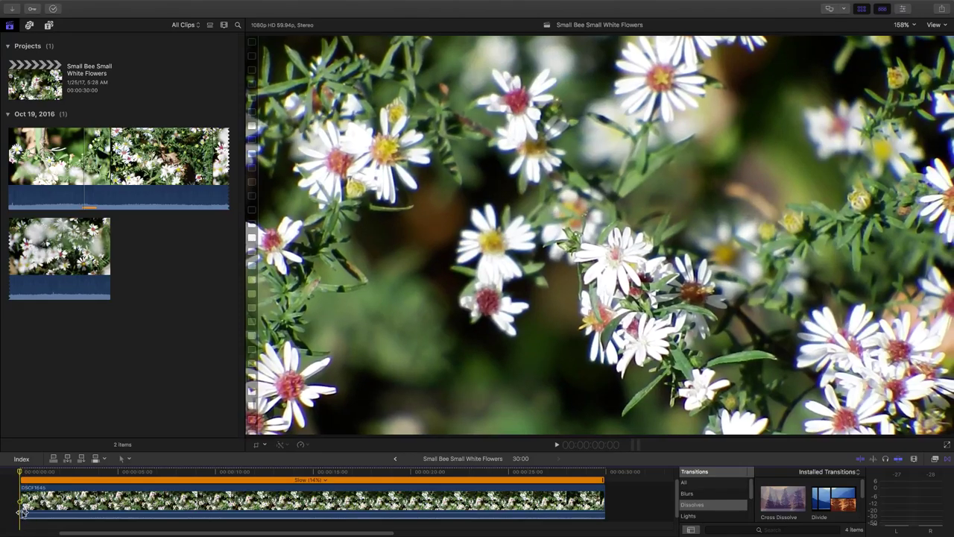
{"action": "key", "text": "space"}
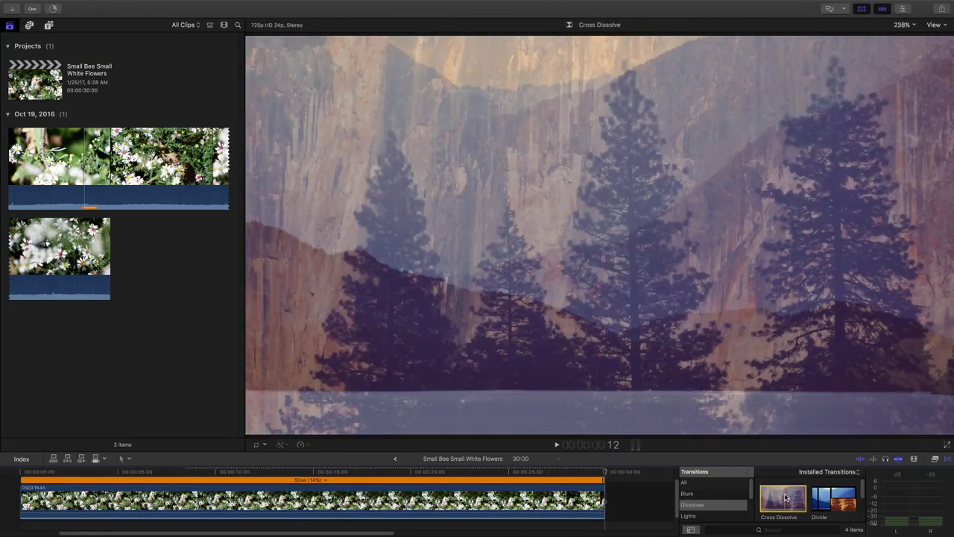
{"action": "left_click_drag", "start_coordinate": [786, 506], "coordinate": [605, 493]}
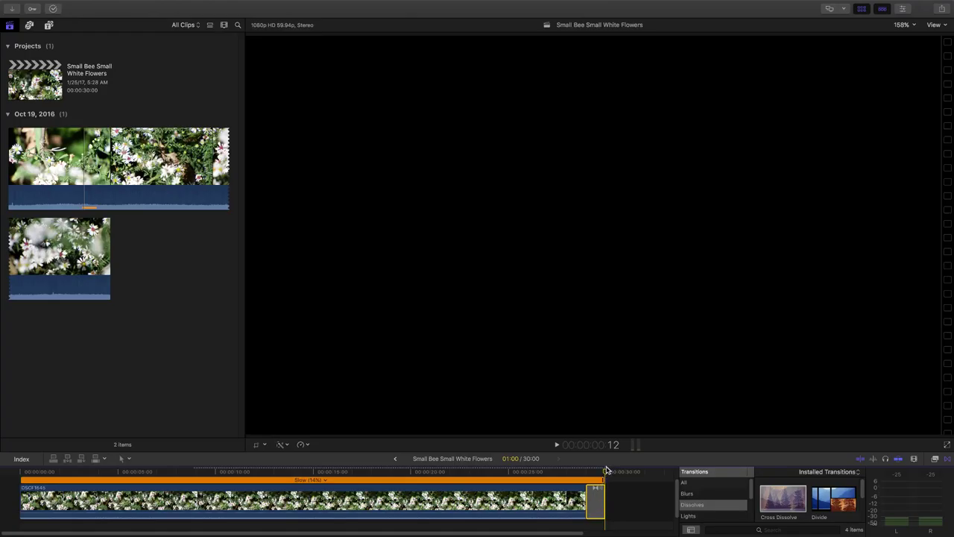
{"action": "key", "text": "space"}
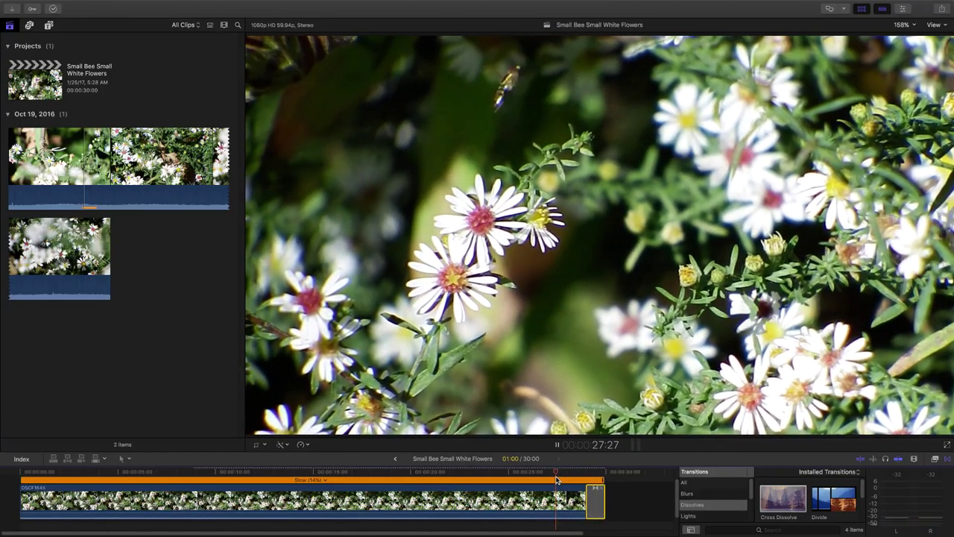
{"action": "key", "text": "space"}
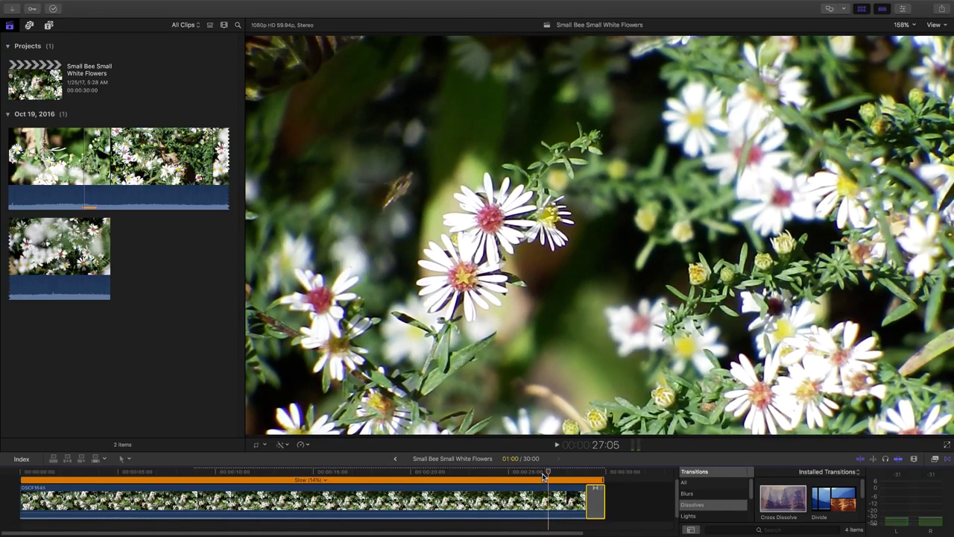
{"action": "key", "text": "space"}
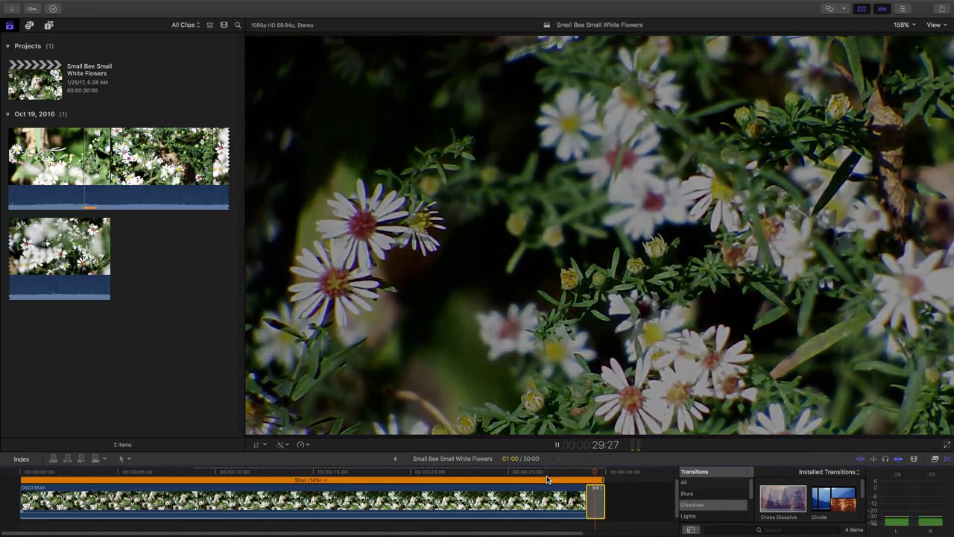
{"action": "key", "text": "space"}
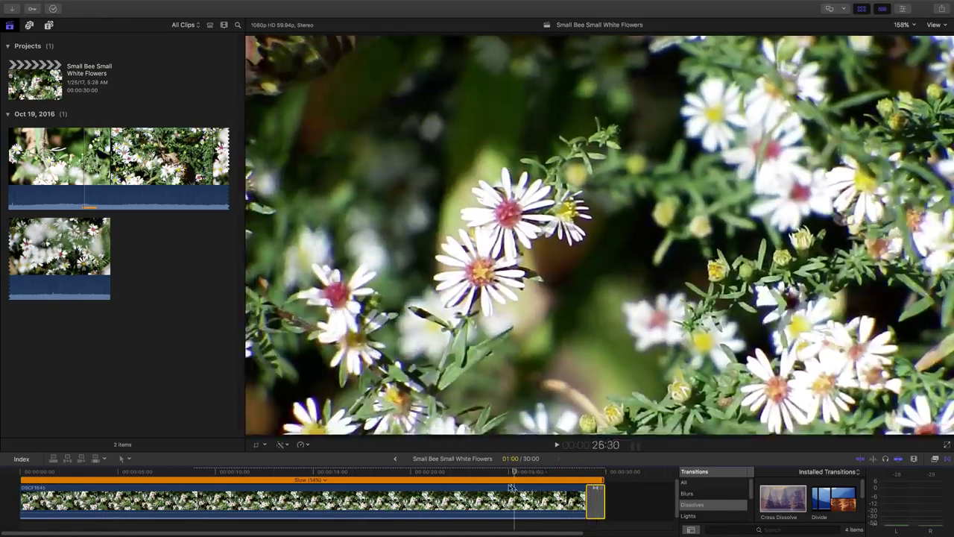